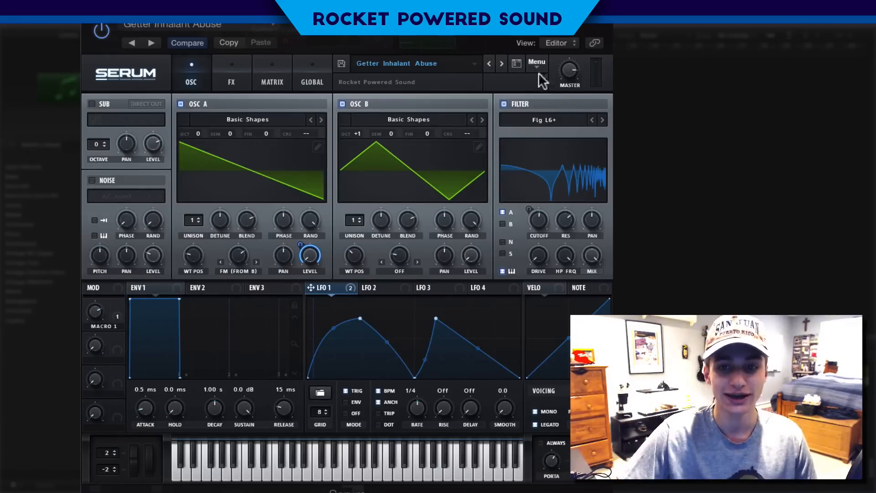
Initialise the synth to the blank Init preset and close the preset browser
left_click(517, 63)
left_click(537, 61)
left_click(87, 117)
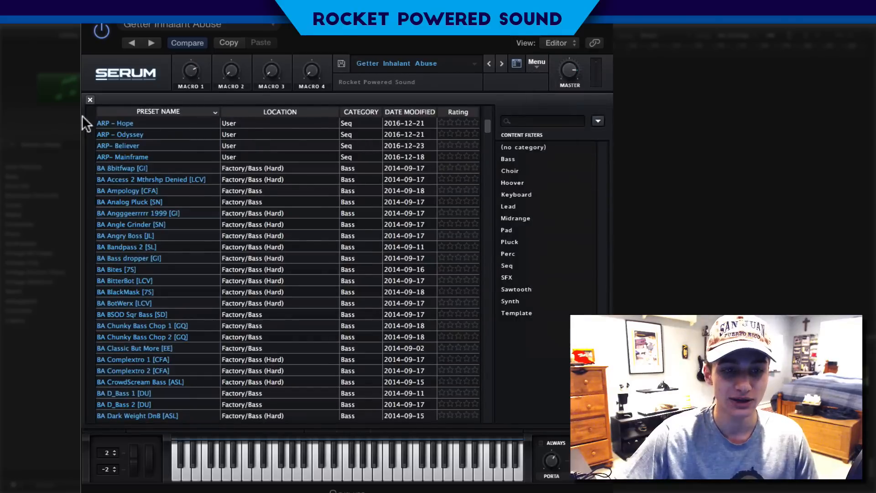
left_click(90, 100)
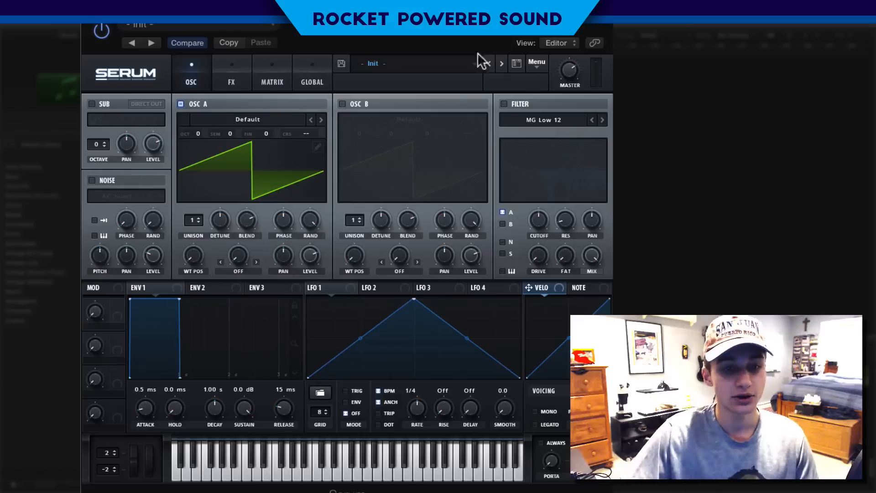
Load the Analog Basic Shapes wavetable into Osc A and raise its wavetable position to the falling saw shape
left_click(215, 118)
mouse_move(222, 132)
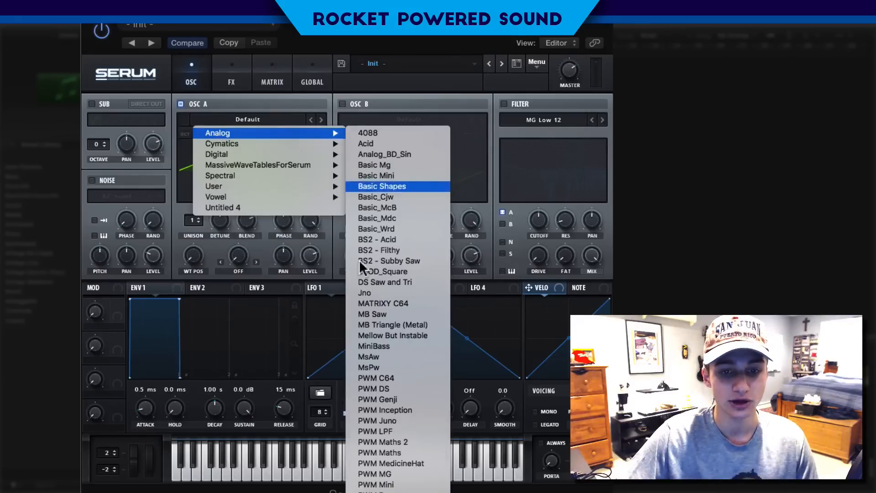
left_click(411, 186)
mouse_move(200, 252)
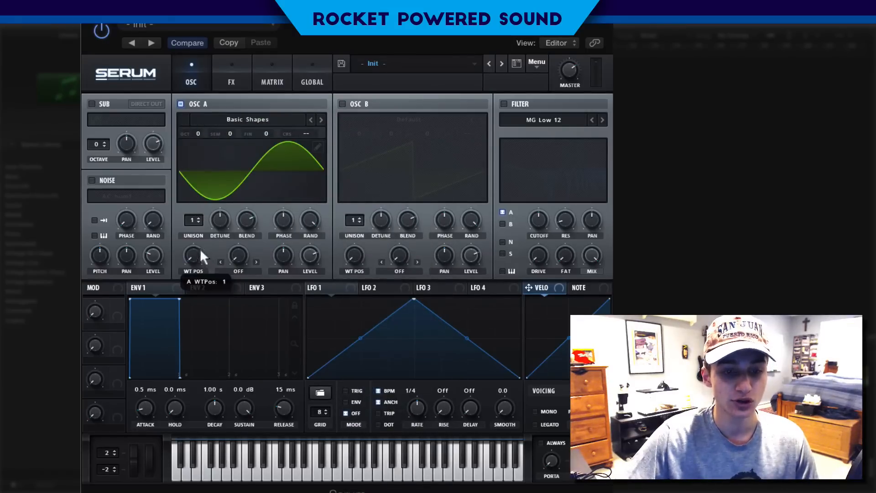
left_click_drag(202, 237, 202, 231)
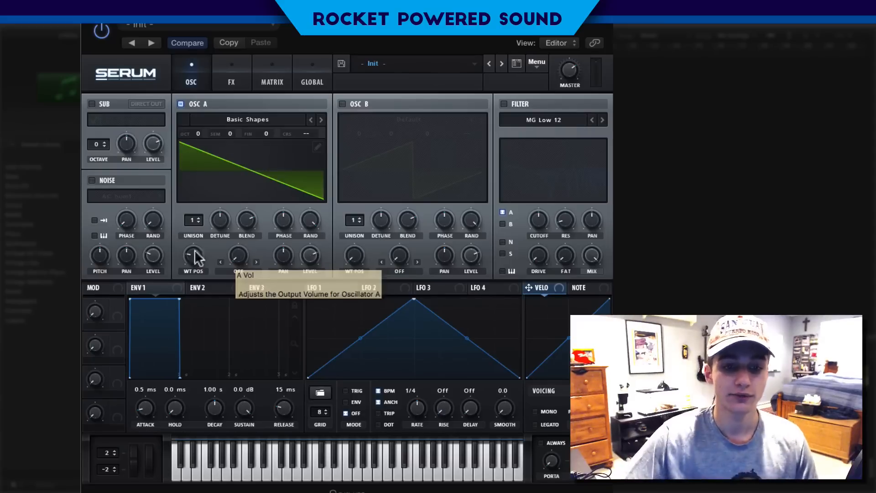
Set Osc A's warp mode to FM (from B) and turn its amount up to roughly two thirds
left_click(239, 272)
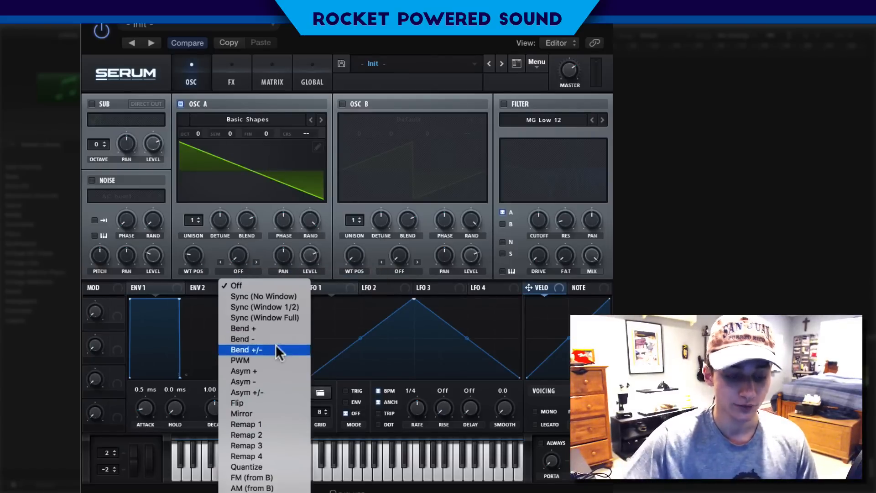
left_click(252, 478)
left_click_drag(231, 260, 265, 196)
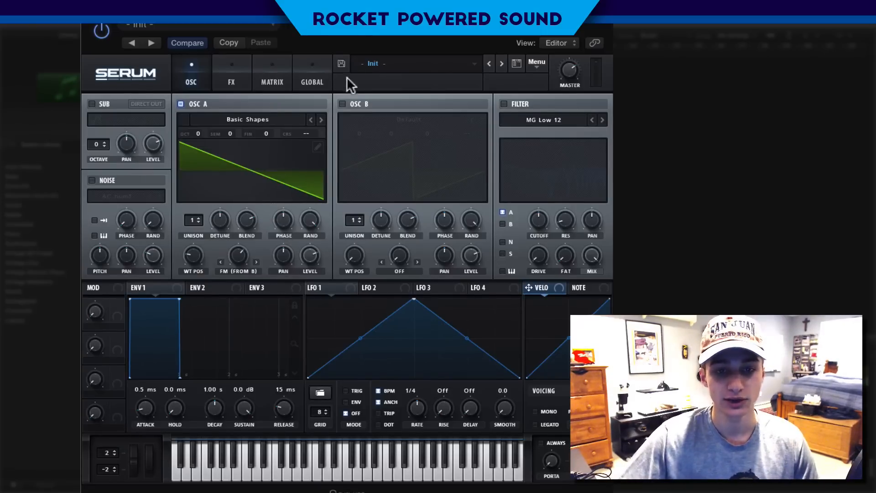
Turn on Osc B with the Basic Shapes wavetable and move its wavetable position to the triangle shape
left_click(342, 104)
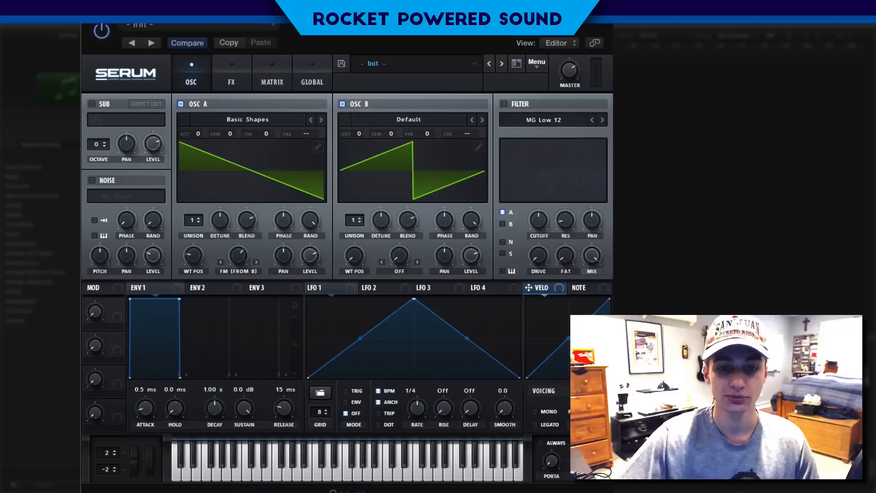
left_click(445, 118)
mouse_move(464, 139)
left_click(555, 187)
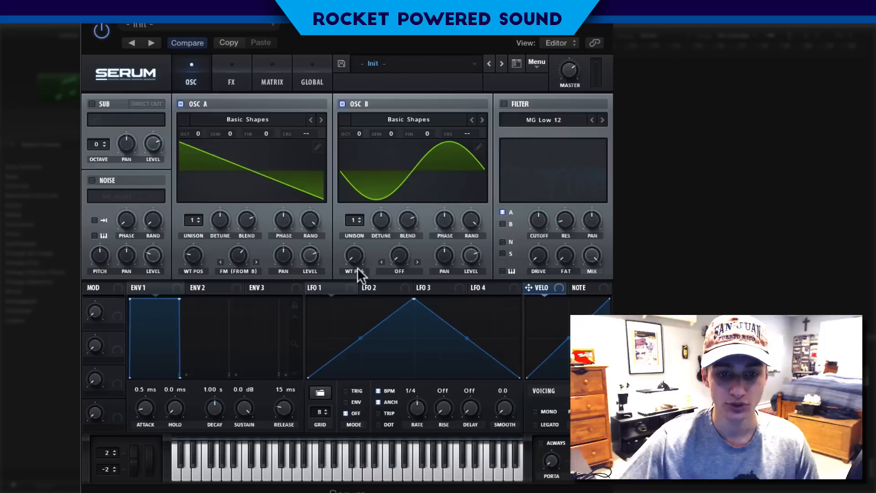
mouse_move(357, 257)
left_click_drag(357, 254, 358, 218)
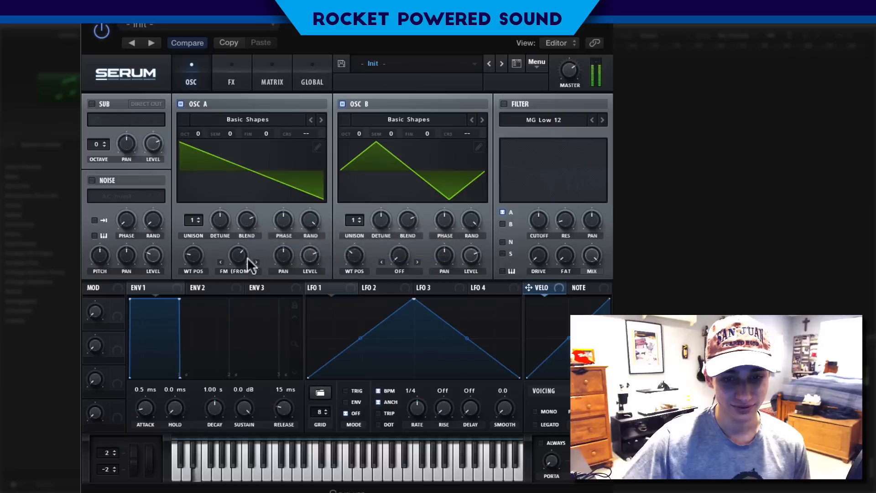
Turn Osc B's level all the way down and adjust the FM amount on Osc A
left_click_drag(473, 263, 428, 304)
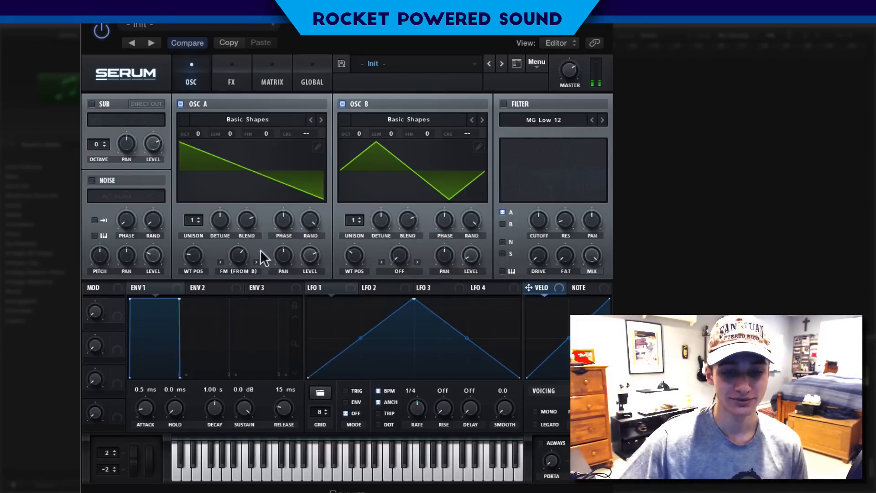
left_click_drag(244, 252, 242, 242)
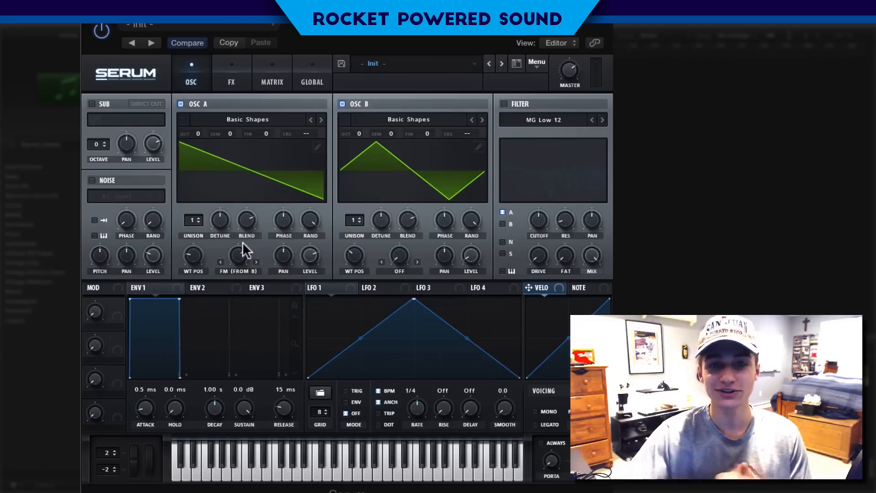
mouse_move(235, 259)
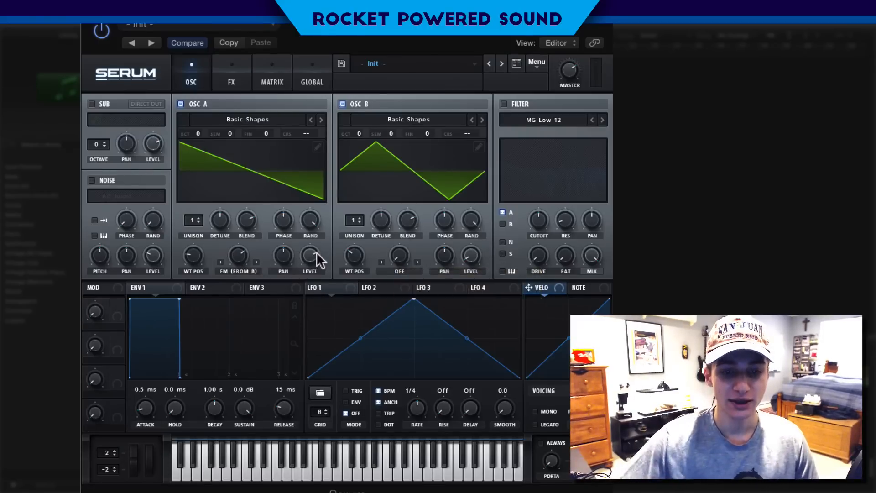
Assign LFO 1 to Osc A's level and reshape its curve into two peaks with a drop to zero halfway
mouse_move(307, 262)
left_click_drag(312, 288, 306, 260)
left_click_drag(413, 299, 331, 340)
double_click(440, 364)
left_click_drag(440, 364, 415, 404)
left_click_drag(358, 335, 360, 326)
double_click(457, 377)
left_click_drag(456, 377, 436, 324)
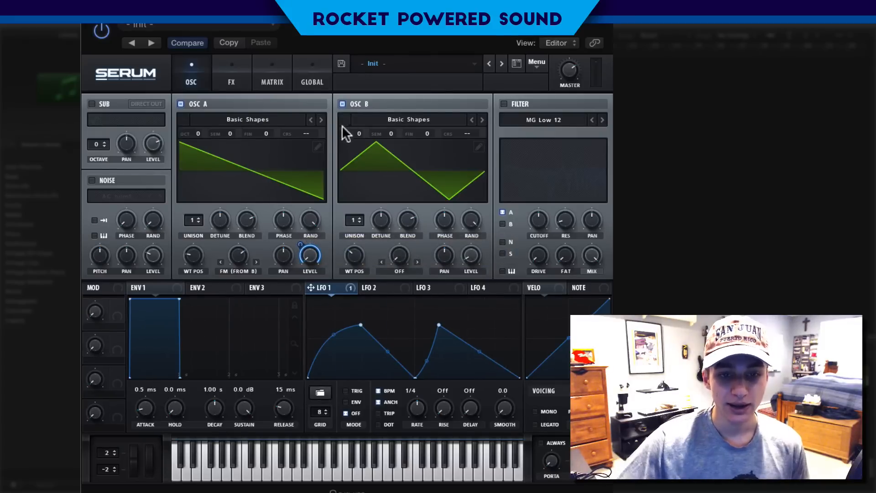
Raise Osc B's octave to +1 and set LFO 1's mode to Trig
left_click_drag(350, 129, 352, 111)
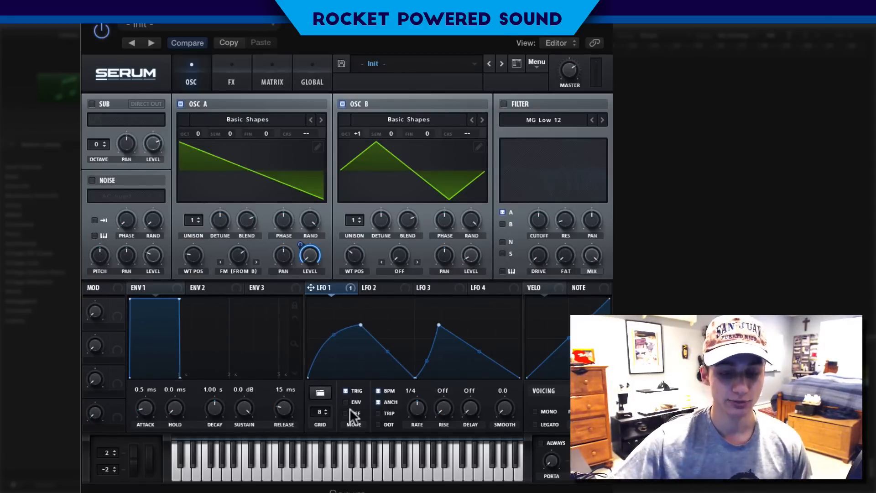
mouse_move(350, 409)
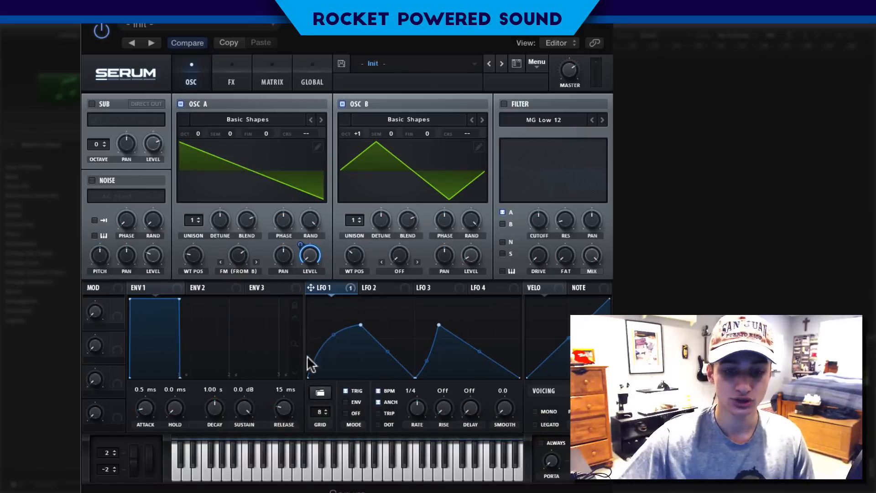
Turn on Mono and Legato voicing and try out the Always portamento option and the glide time
left_click(539, 412)
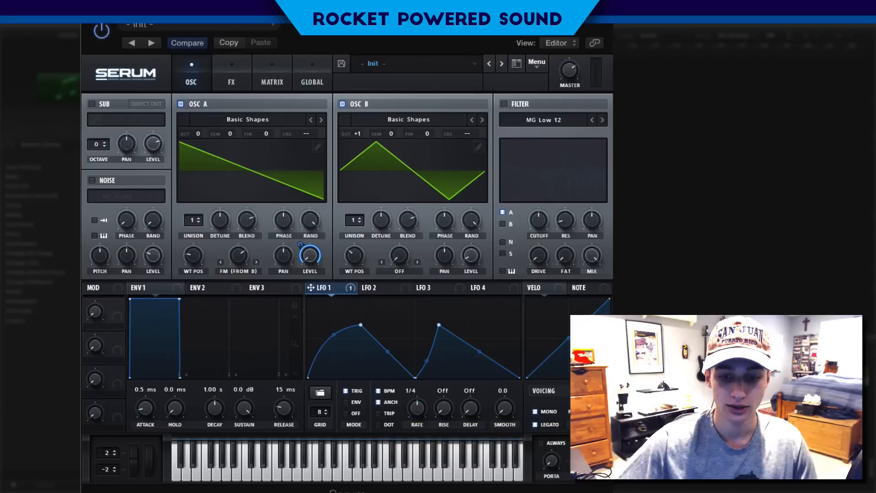
left_click(552, 444)
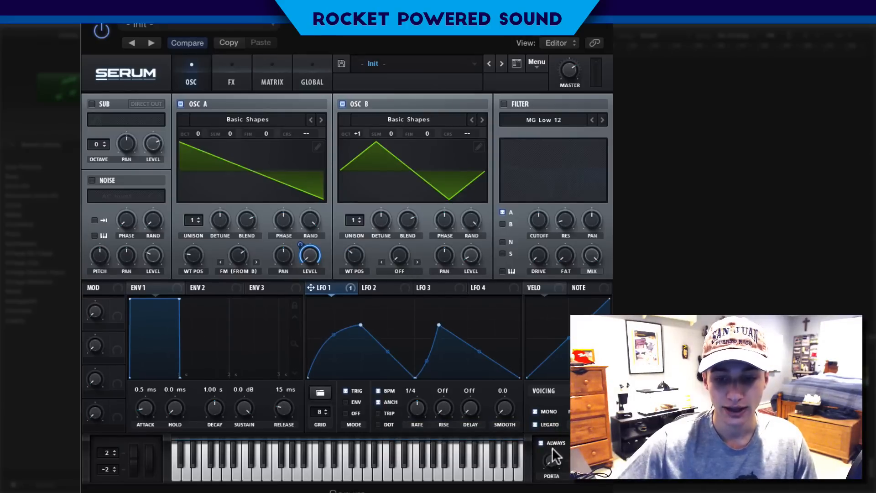
left_click_drag(552, 451, 561, 374)
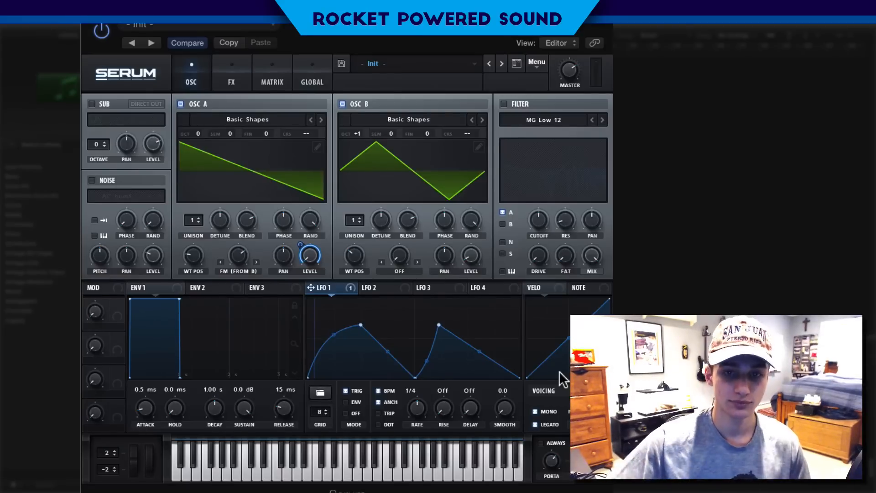
Turn on the filter and set its type to the flanger Flg L6+
left_click(504, 105)
left_click(543, 119)
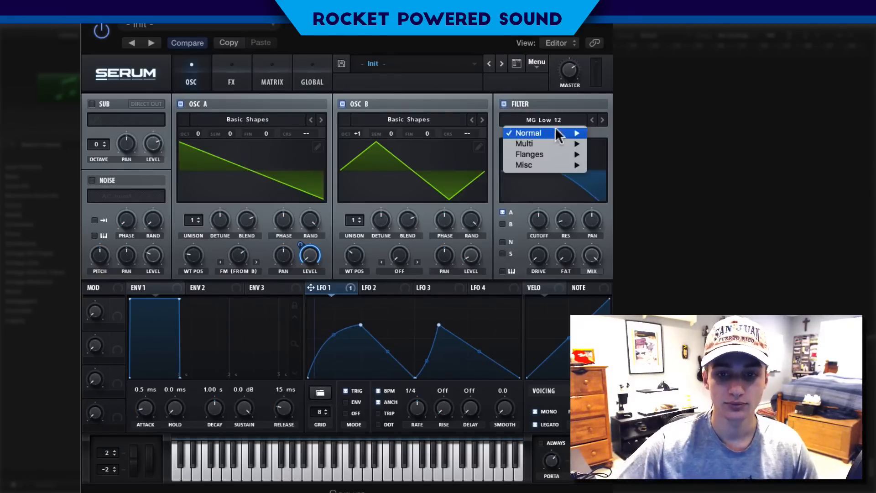
left_click(569, 99)
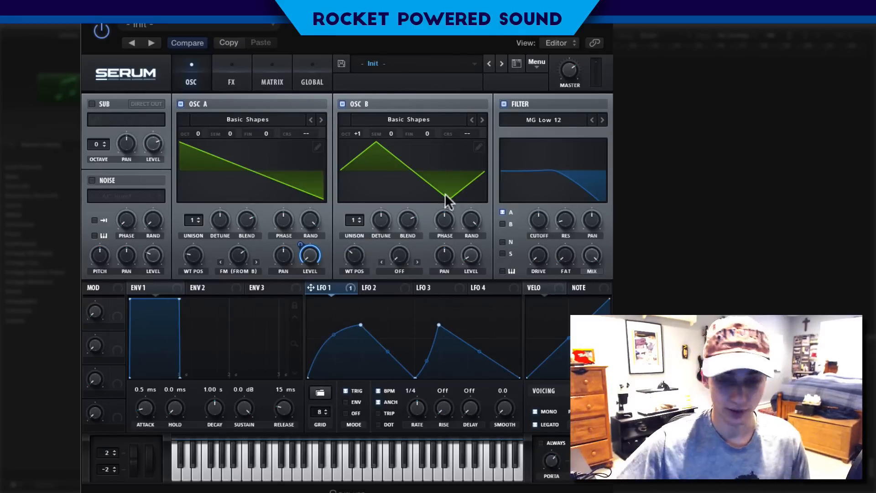
left_click(545, 120)
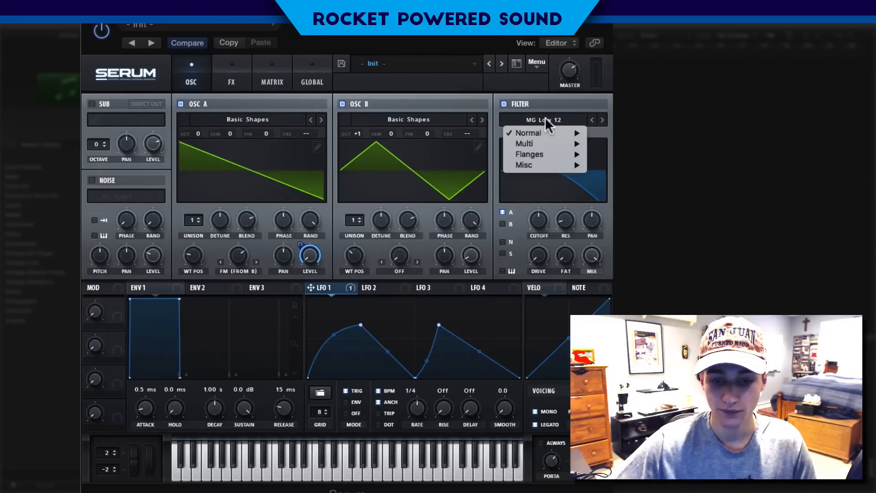
mouse_move(535, 154)
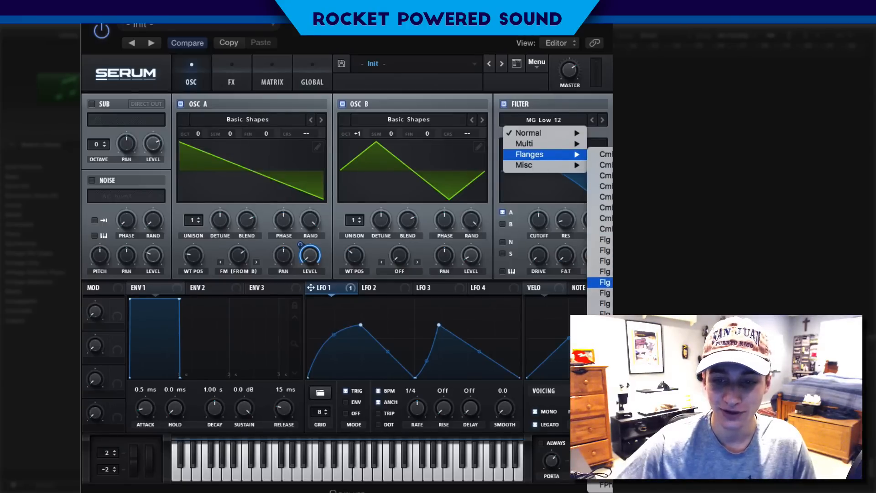
left_click(605, 282)
left_click(563, 120)
mouse_move(557, 154)
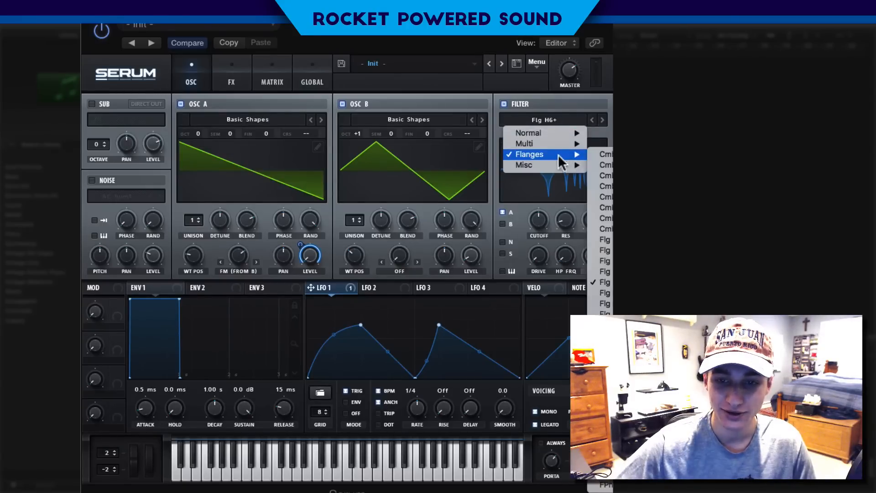
left_click(604, 260)
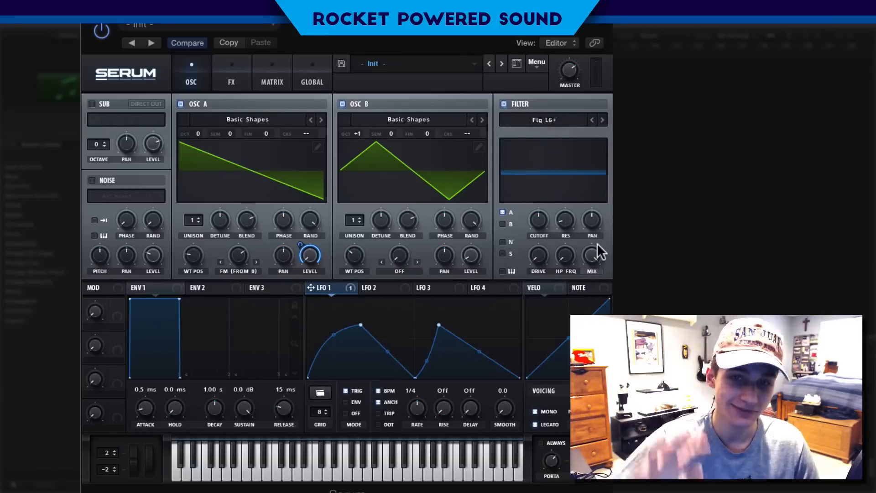
Turn up the filter's HP Frq and resonance, and enable filter key tracking
mouse_move(564, 257)
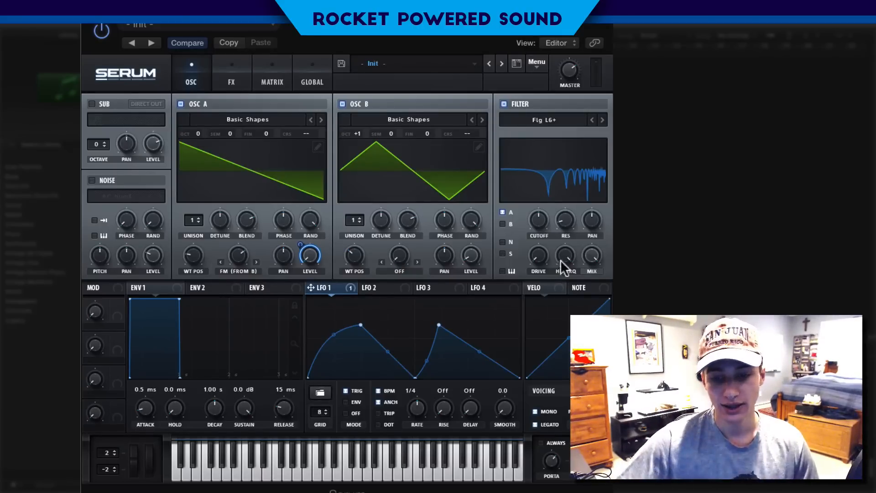
left_click_drag(568, 225, 576, 153)
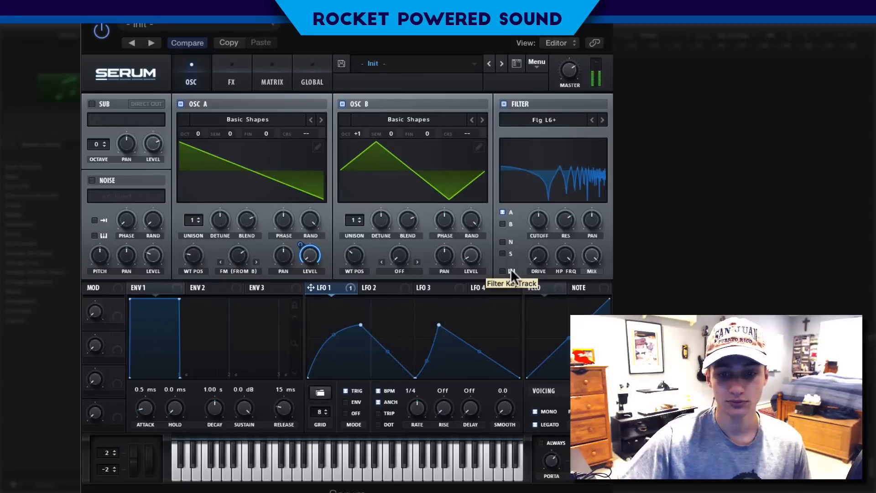
left_click(511, 270)
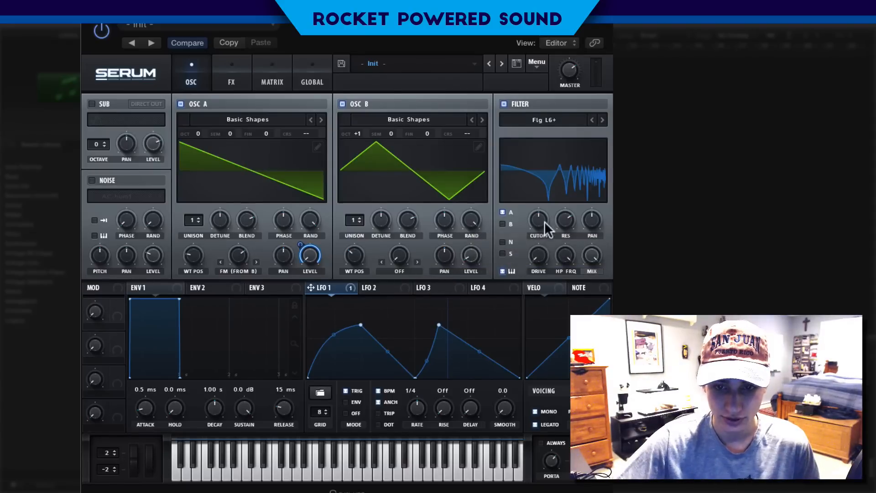
Fine-tune the filter cutoff slightly upward while auditioning the sound, and stop playback
left_click_drag(543, 221, 544, 221)
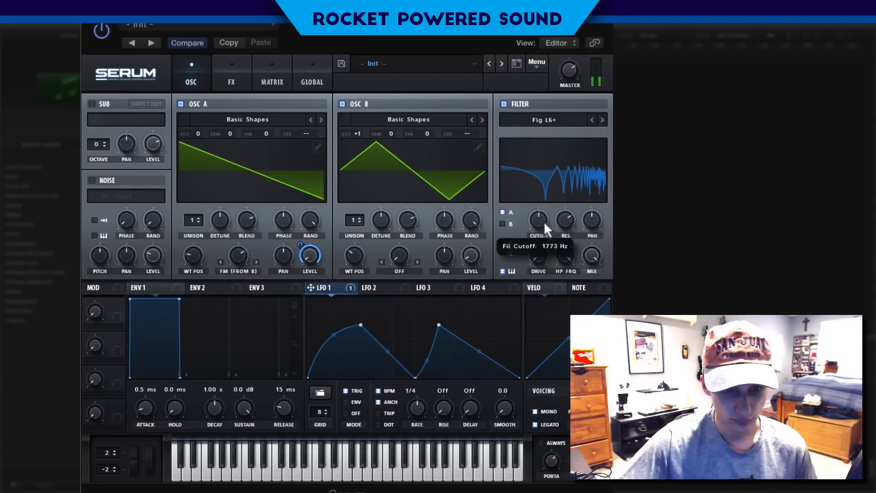
mouse_move(544, 221)
left_mouse_down()
mouse_move(547, 233)
mouse_move(545, 215)
left_mouse_up()
key("space")
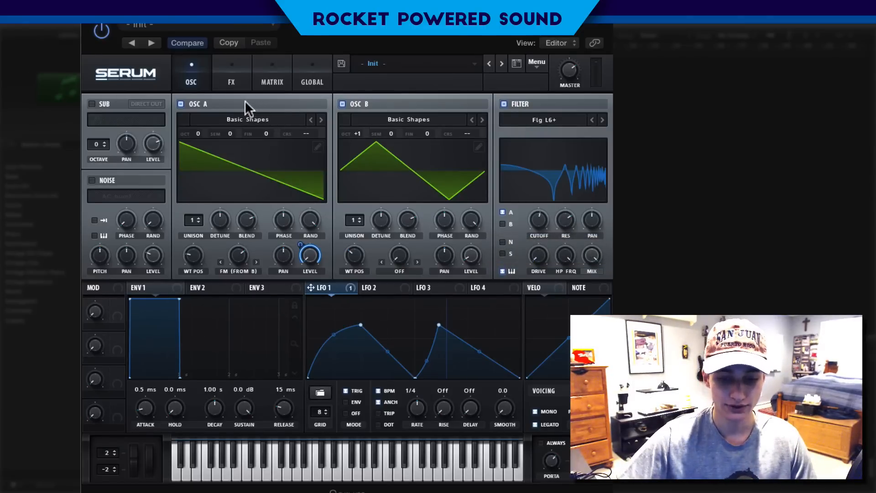
Enable the EQ effect and move it to the start of the effects chain
left_click(231, 84)
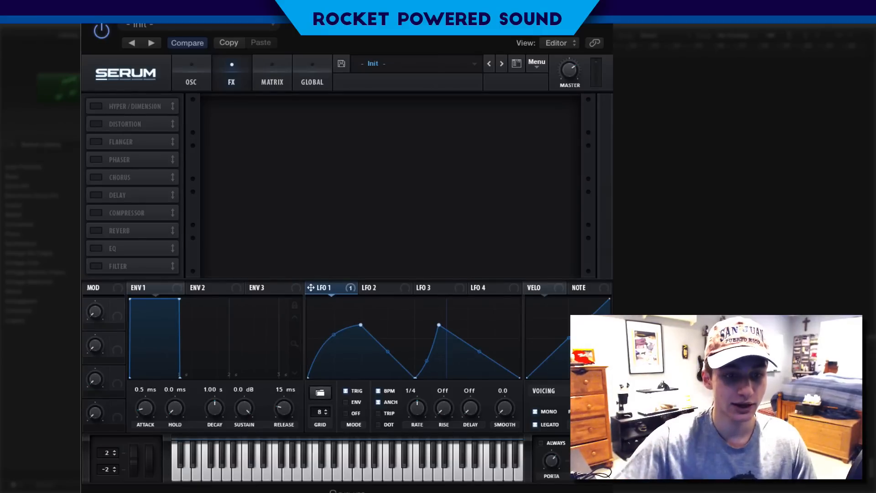
left_click(114, 244)
left_click_drag(114, 247, 161, 68)
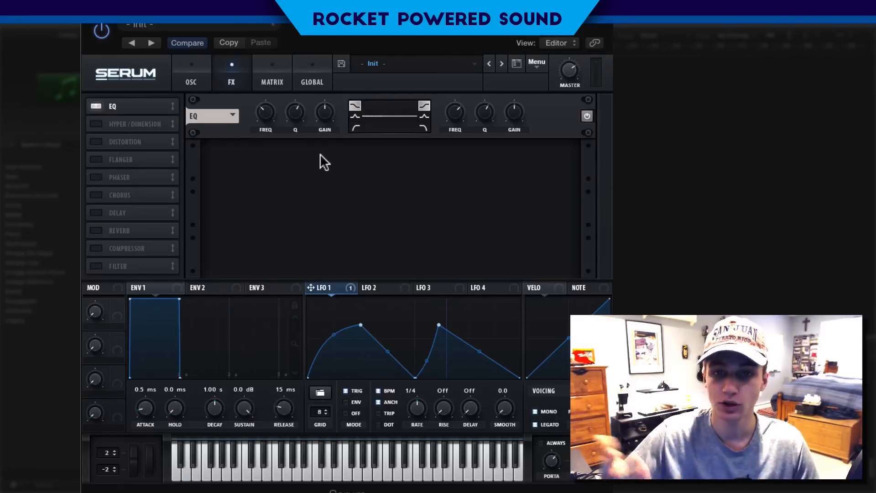
Make the EQ's high band a low-pass with reduced Q at about 191 Hz, and modulate its frequency with LFO 1
left_click(426, 128)
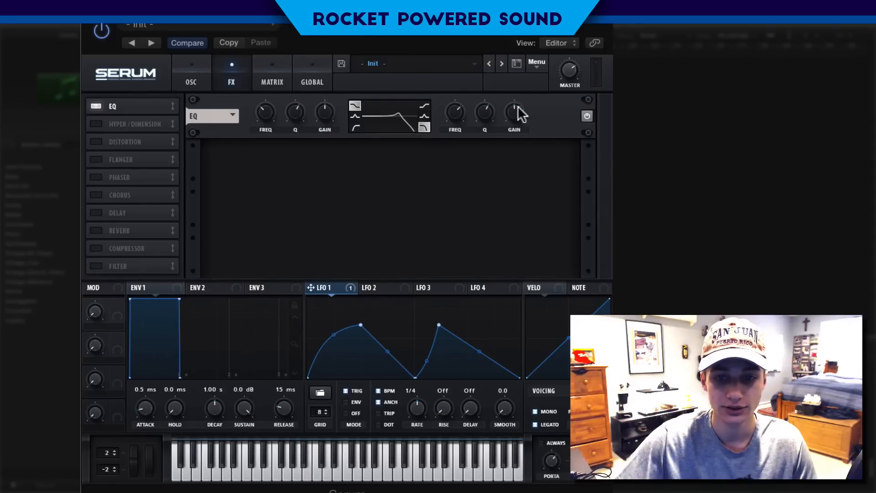
left_click_drag(483, 106, 441, 127)
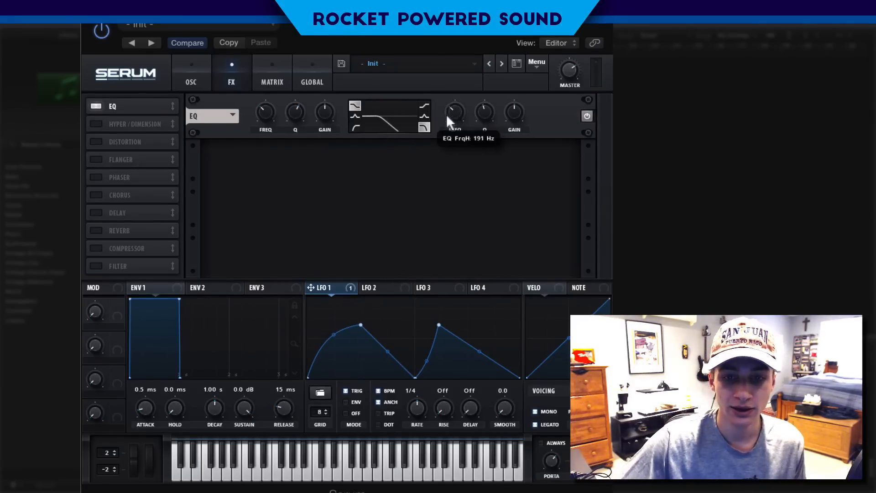
left_click_drag(325, 282, 436, 105)
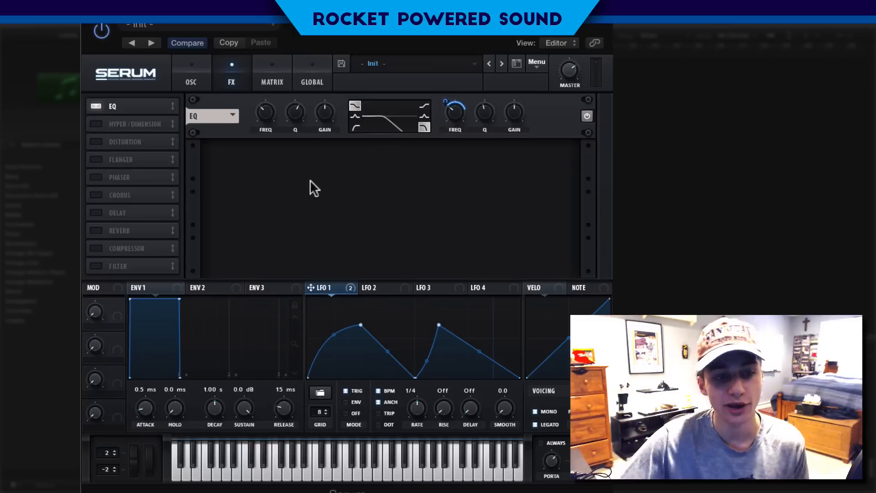
Enable the Distortion effect, set its type to SoftClip, and turn up the drive
left_click(96, 142)
left_click(290, 163)
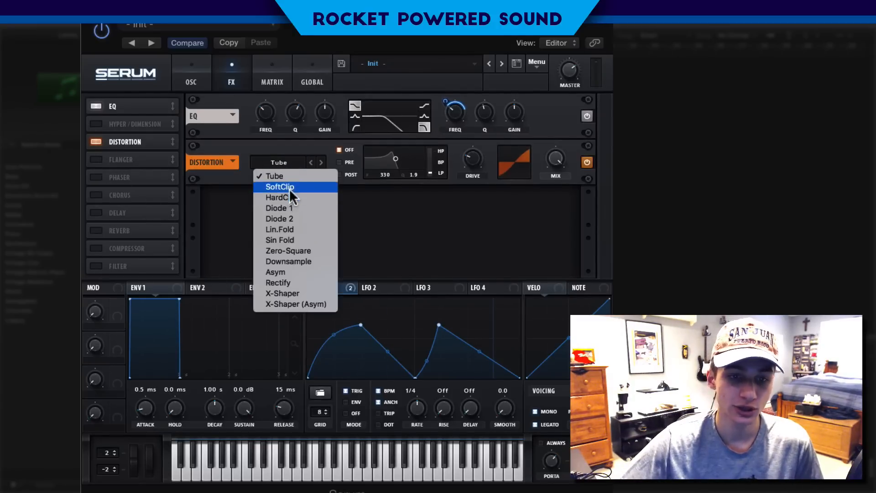
left_click(317, 189)
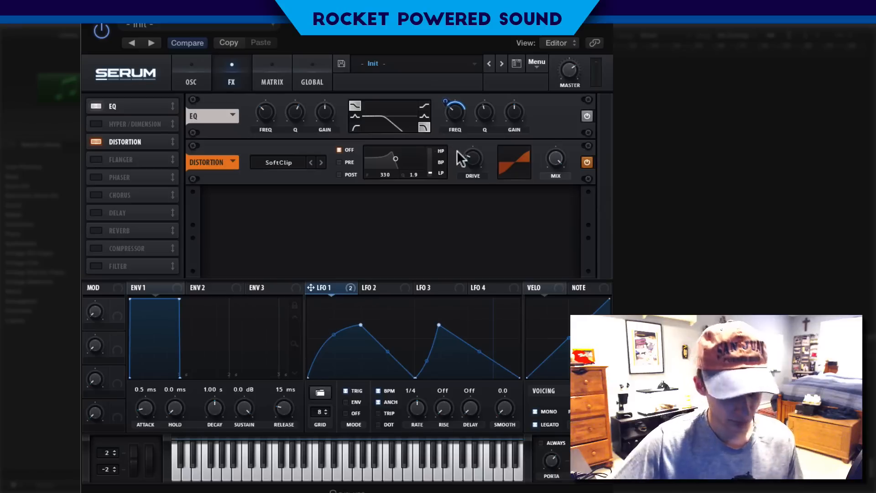
left_click_drag(469, 160, 480, 89)
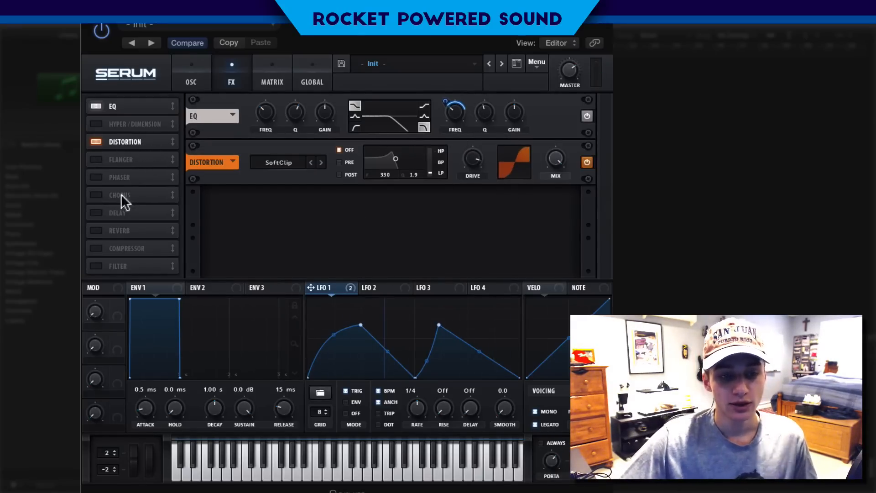
Enable the Filter effect and move it directly after Distortion in the effects chain
left_click(194, 75)
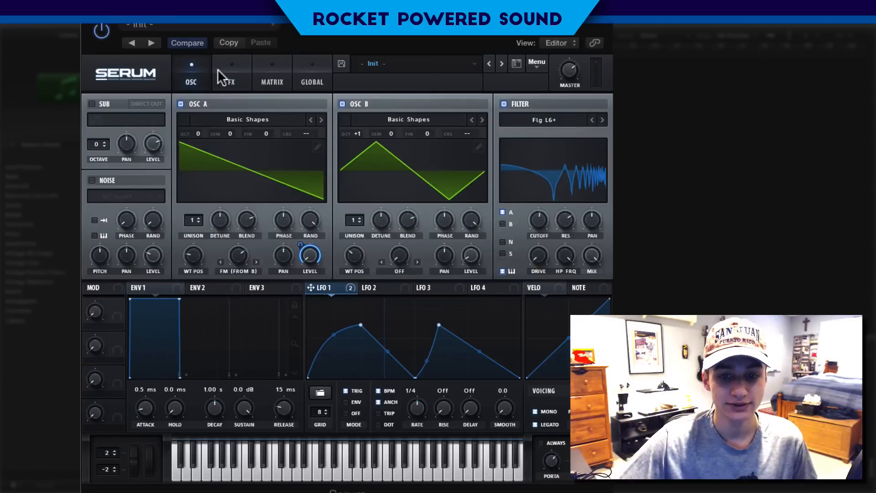
left_click(224, 76)
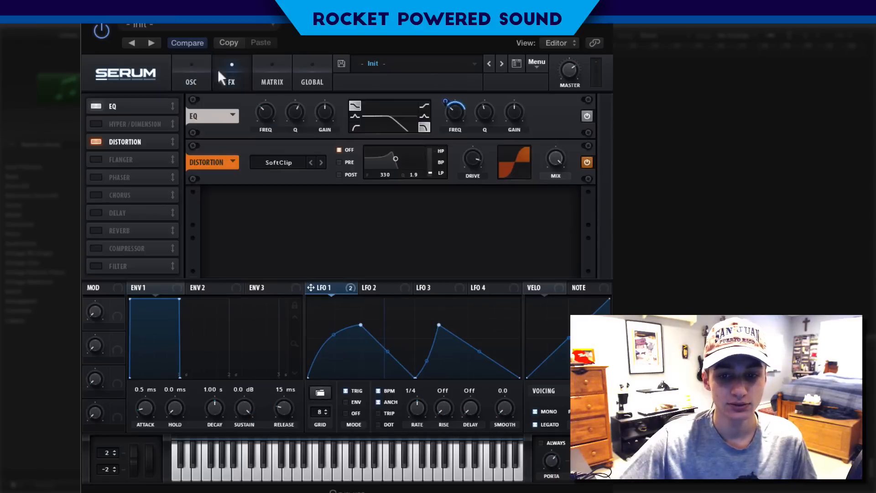
left_click(96, 267)
left_click_drag(104, 261, 128, 170)
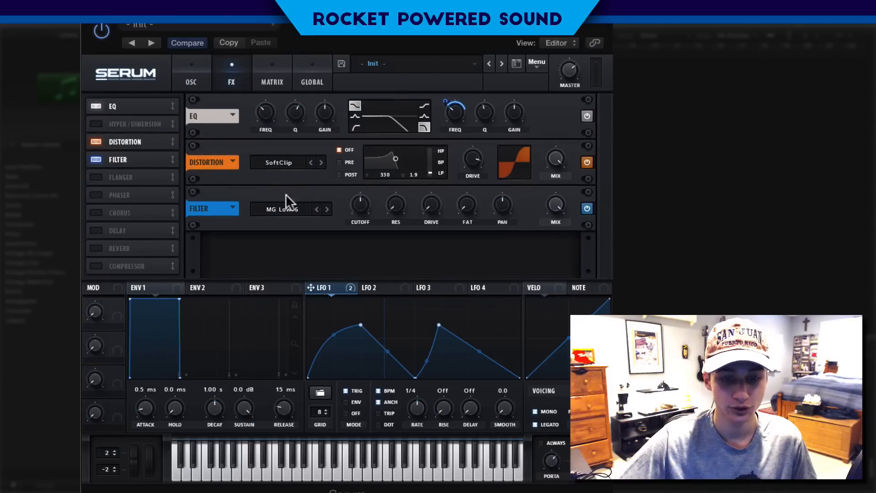
Set the Filter effect's type to Combs, lower its cutoff to about 137 Hz, and turn up its resonance
left_click(280, 209)
mouse_move(307, 254)
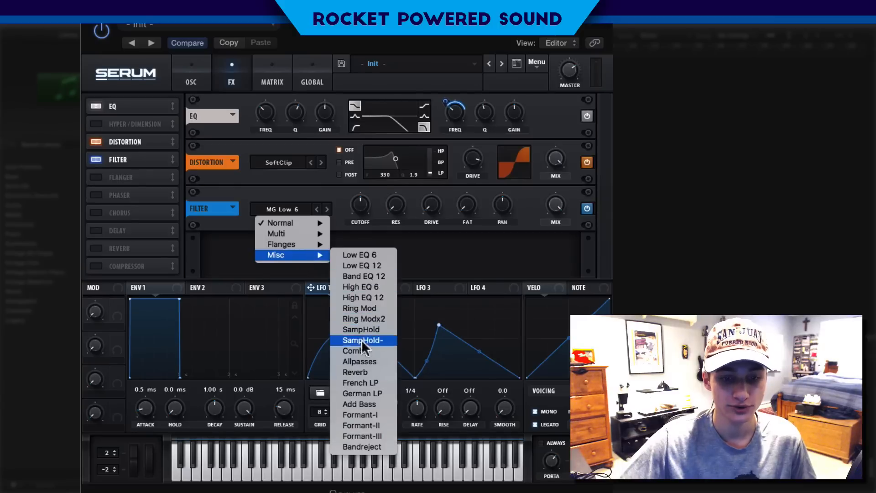
left_click(358, 351)
left_click(280, 206)
mouse_move(276, 254)
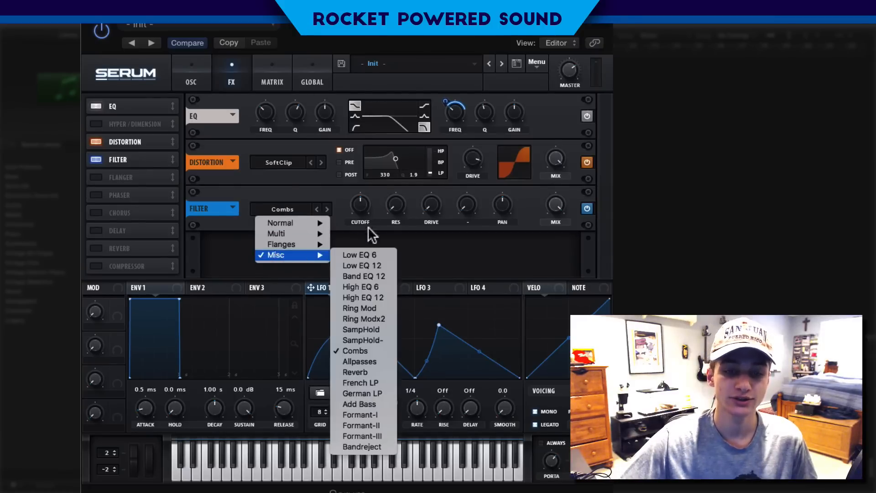
left_click(277, 219)
left_click_drag(360, 204, 348, 208)
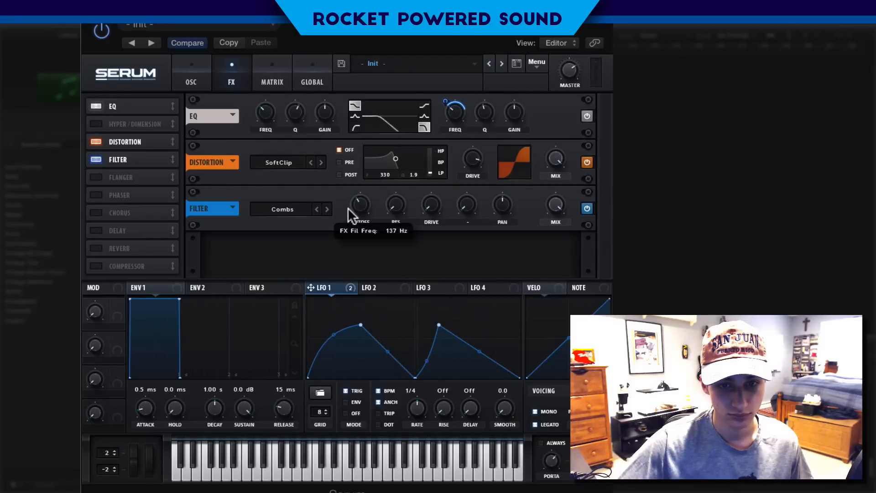
left_click_drag(400, 201, 412, 91)
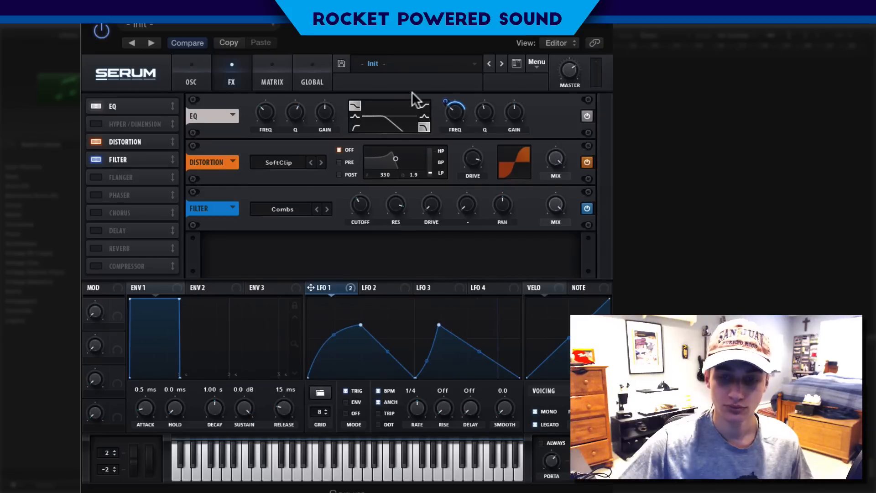
Enable the Reverb effect and return to the oscillator view
left_click(195, 67)
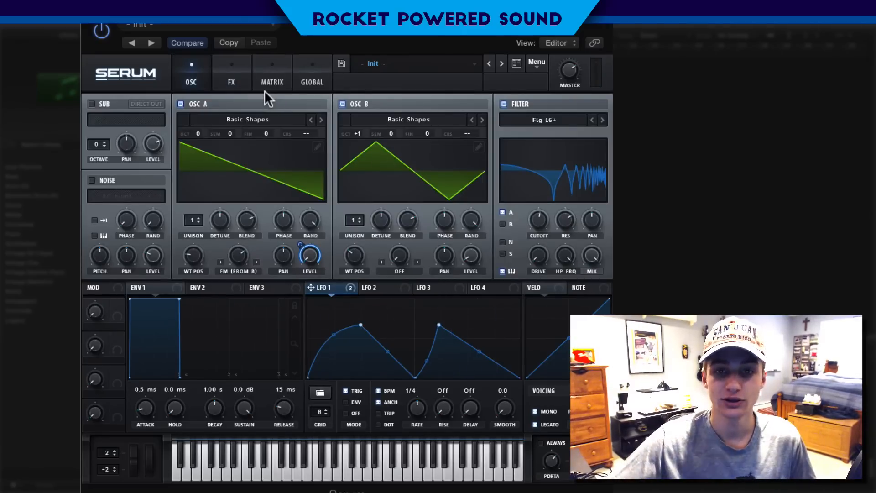
left_click(230, 71)
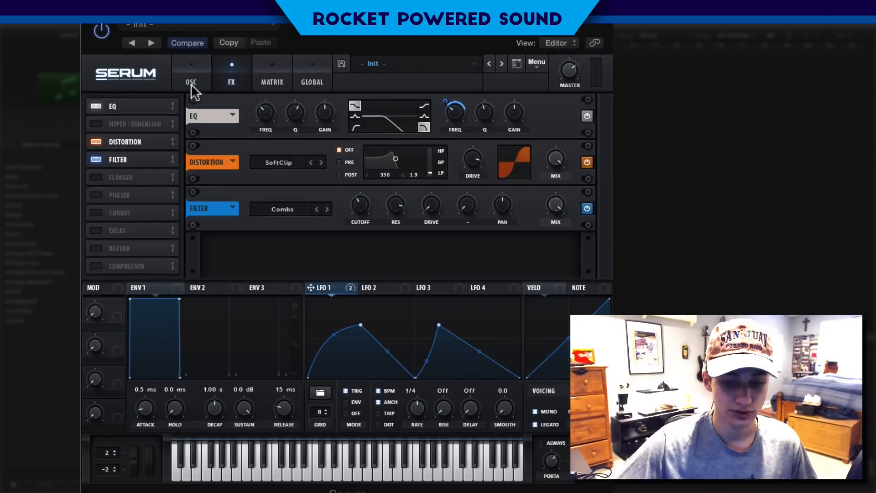
left_click(97, 247)
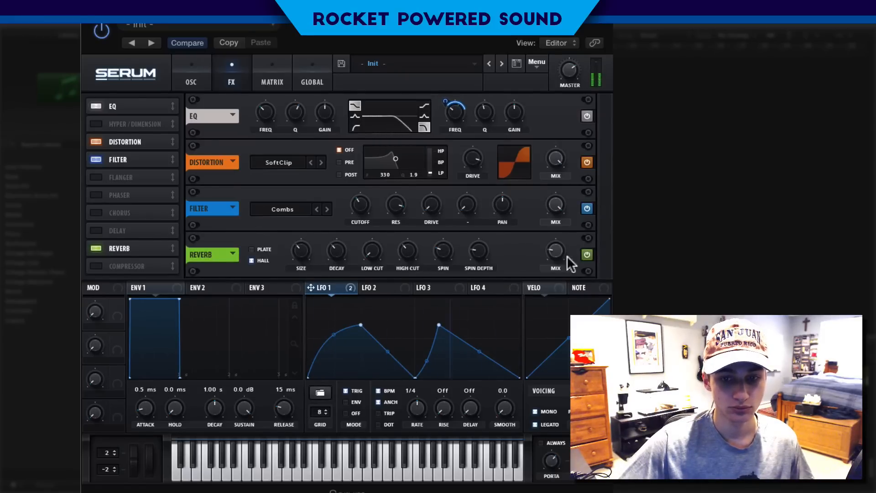
left_click(185, 75)
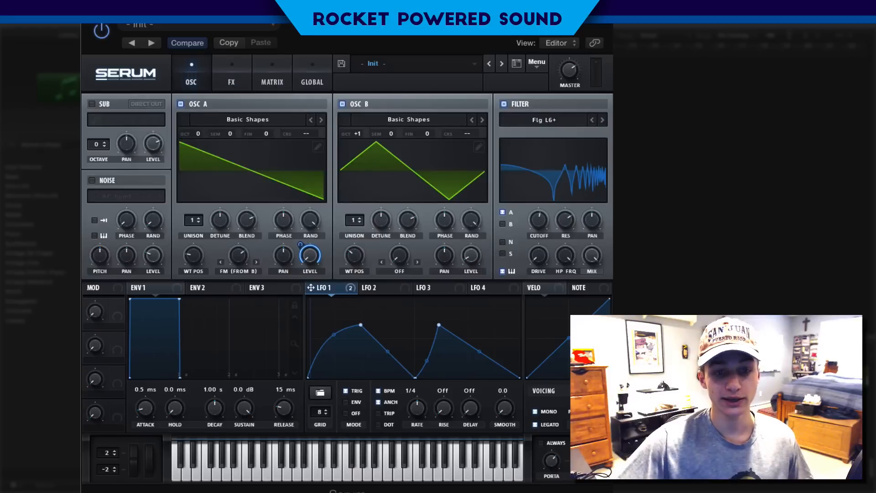